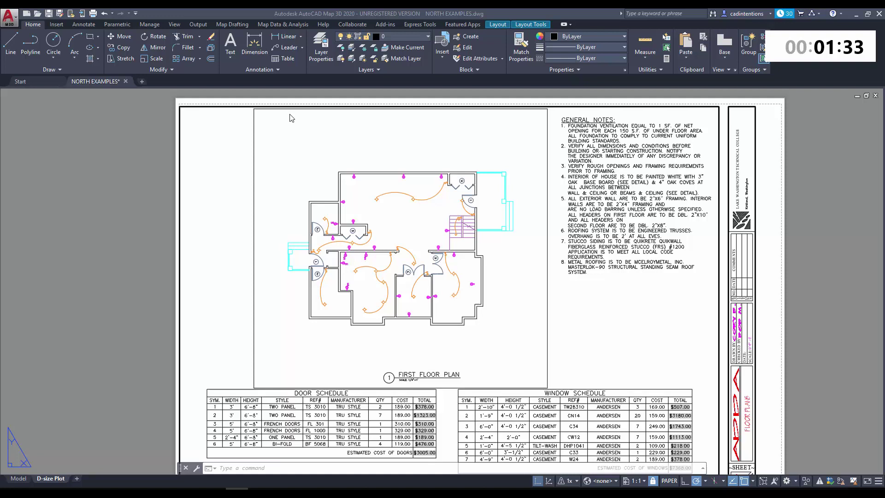
Switch to the Layout Tools ribbon tab, briefly entering and leaving the floor-plan viewport.
{"action": "left_click", "coordinate": [278, 24]}
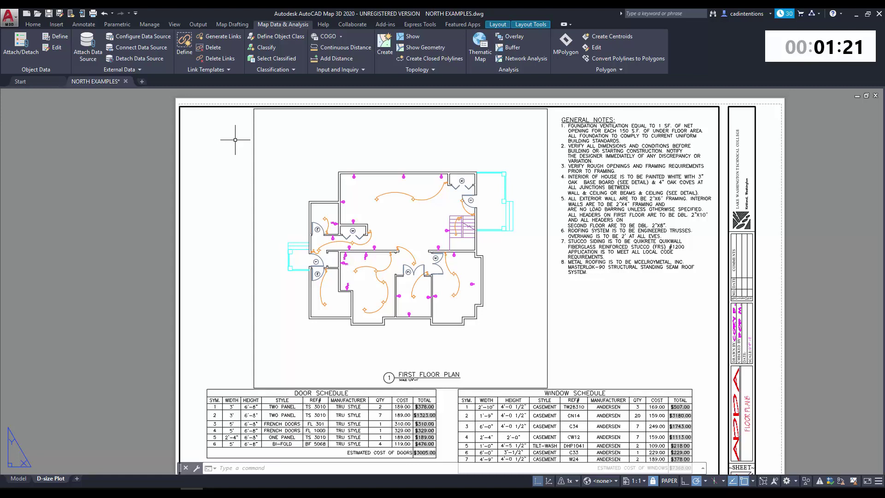
{"action": "left_click", "coordinate": [531, 26]}
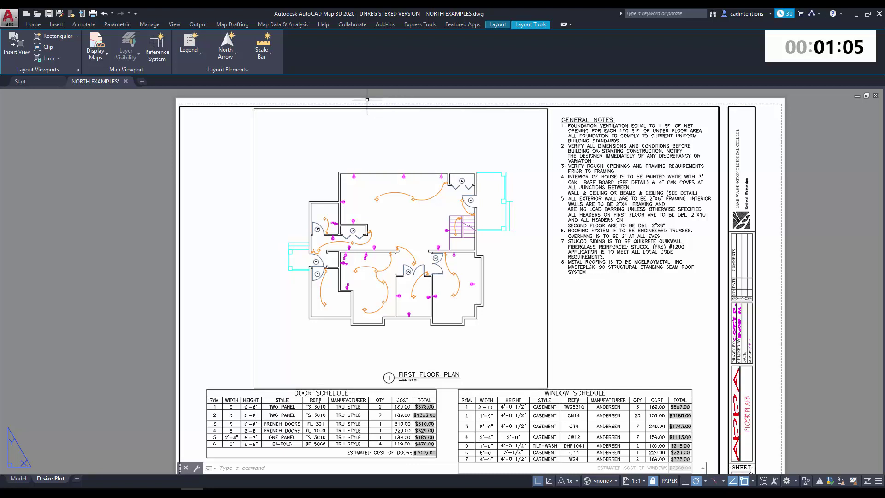
{"action": "double_click", "coordinate": [272, 311]}
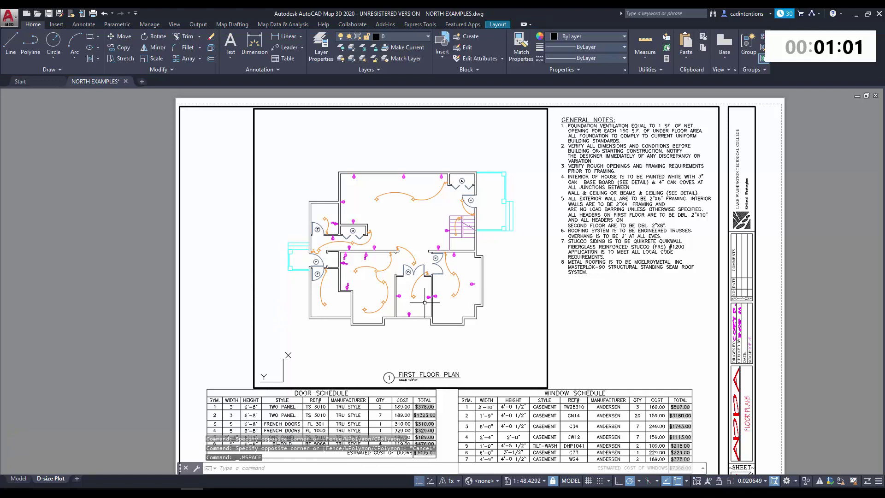
{"action": "double_click", "coordinate": [230, 220]}
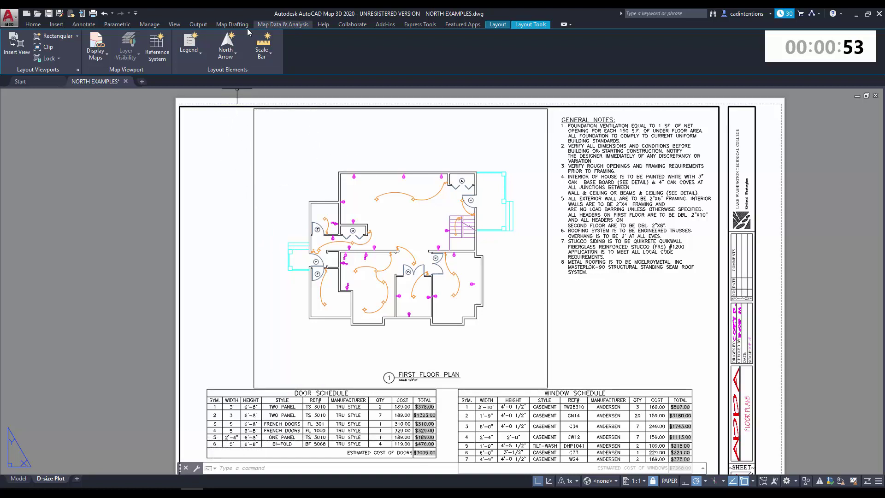
Pick the Arrow6 style from the North Arrow gallery to start MAPINSERTPLE.
{"action": "left_click", "coordinate": [235, 53]}
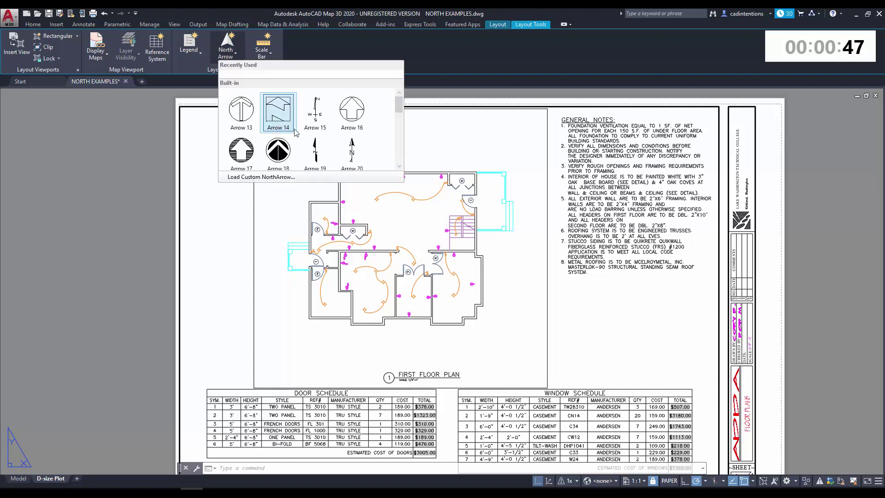
{"action": "scroll", "coordinate": [295, 134], "scroll_direction": "down", "scroll_amount": 4}
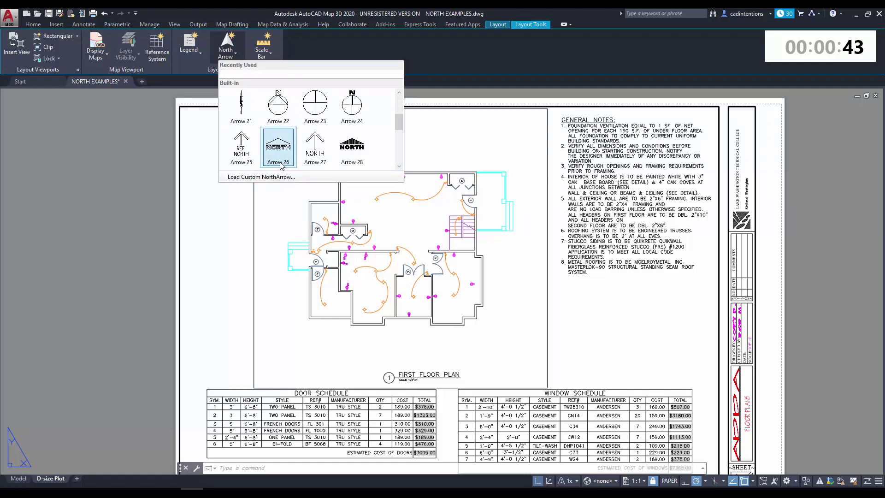
{"action": "scroll", "coordinate": [286, 161], "scroll_direction": "down", "scroll_amount": 1}
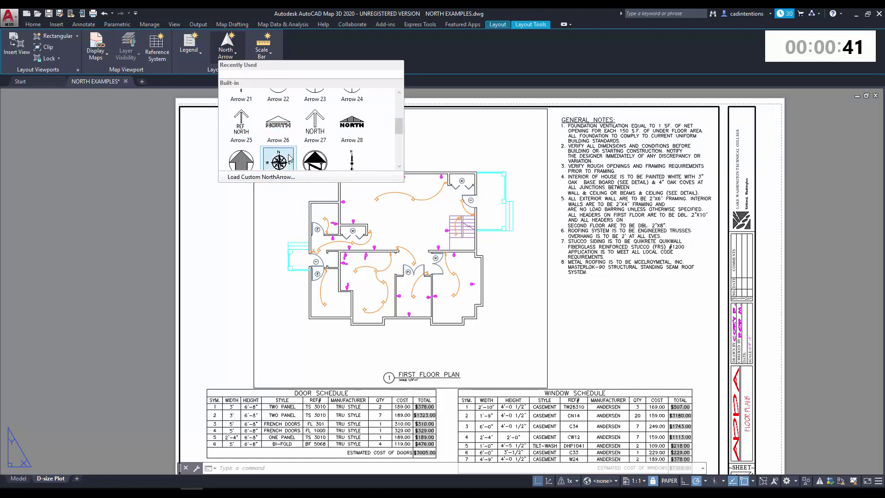
{"action": "scroll", "coordinate": [315, 159], "scroll_direction": "down", "scroll_amount": 1}
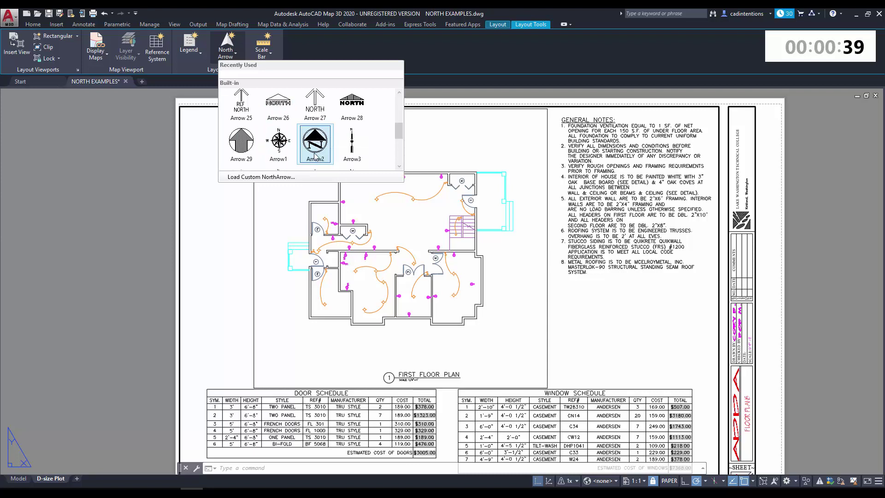
{"action": "scroll", "coordinate": [315, 158], "scroll_direction": "down", "scroll_amount": 4}
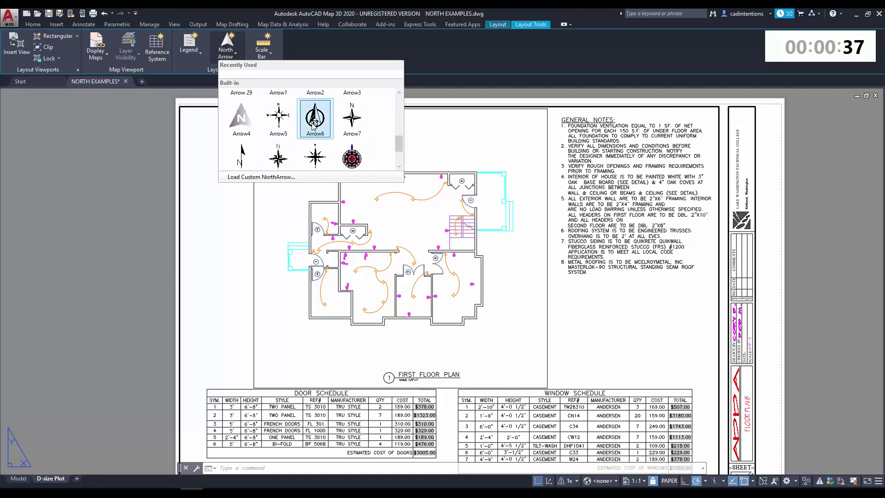
{"action": "left_click", "coordinate": [314, 124]}
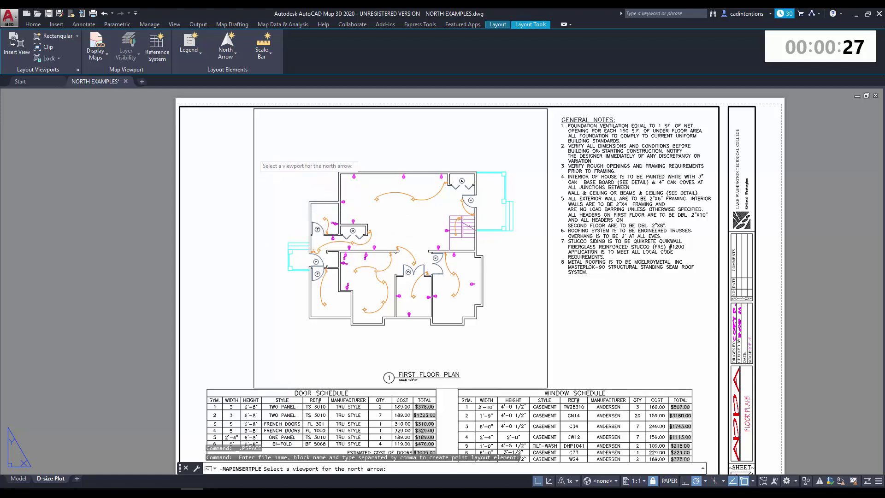
Link the Arrow6 north arrow to the floor-plan viewport and place it at its upper left with Osnap off.
{"action": "left_click", "coordinate": [252, 155]}
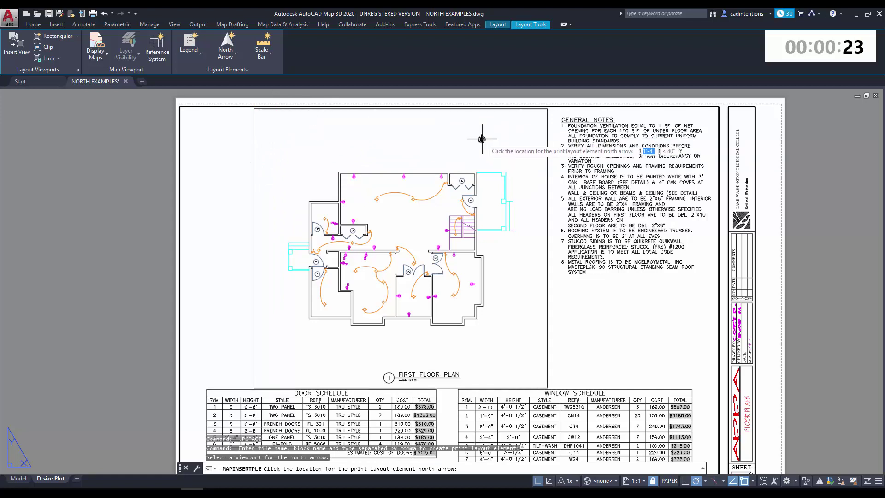
{"action": "key", "text": "F3"}
{"action": "left_click", "coordinate": [287, 131]}
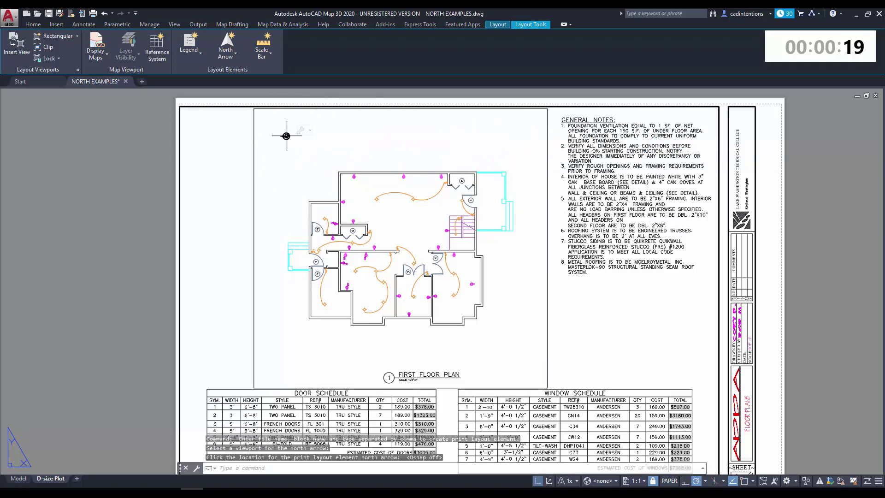
{"action": "key", "text": "Escape"}
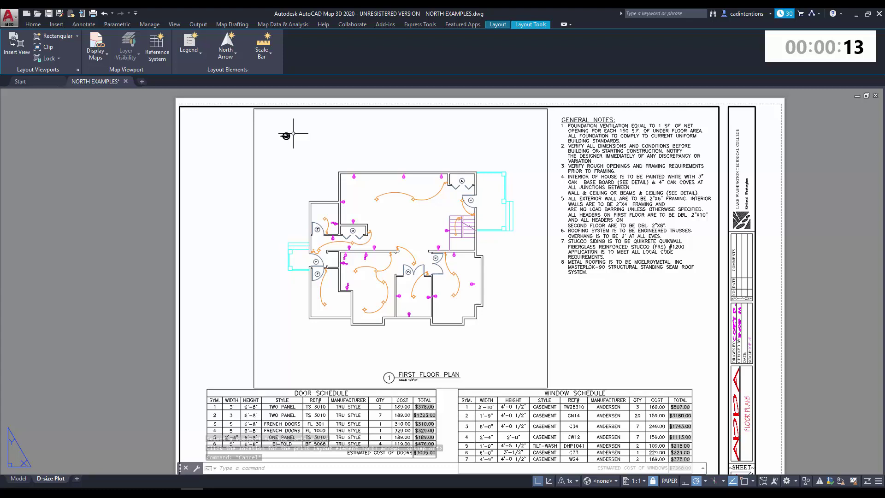
{"action": "scroll", "coordinate": [294, 136], "scroll_direction": "up", "scroll_amount": 6}
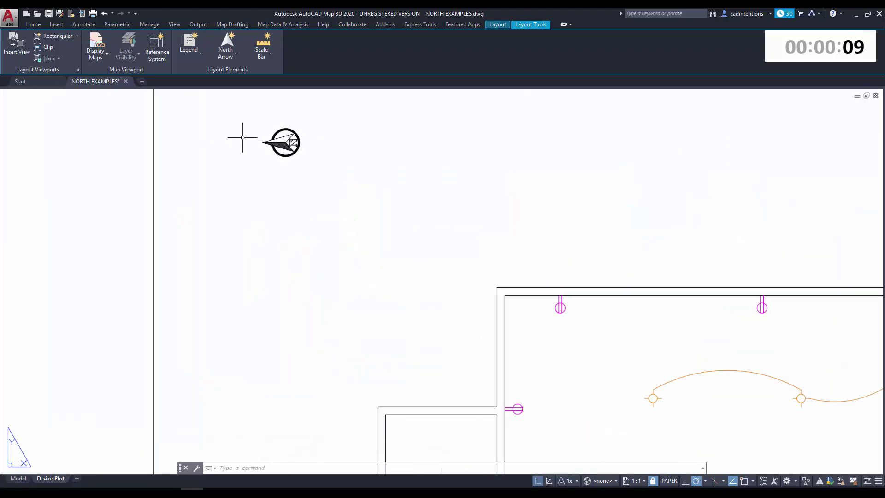
Move the north arrow 1 inch by its grip within the viewport's upper-left area.
{"action": "scroll", "coordinate": [240, 139], "scroll_direction": "down", "scroll_amount": 6}
{"action": "middle_click_drag", "start_coordinate": [245, 138], "coordinate": [218, 153]}
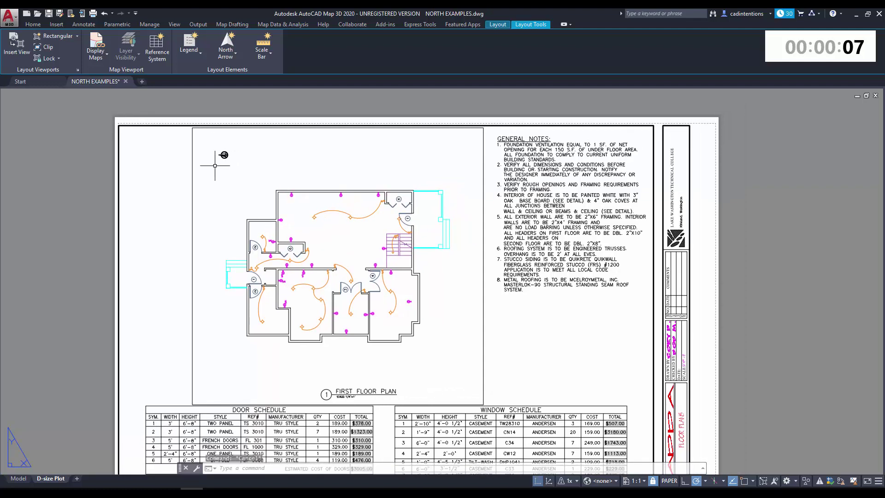
{"action": "key", "text": "Escape"}
{"action": "key", "text": "Escape"}
{"action": "key", "text": "Escape"}
{"action": "scroll", "coordinate": [233, 163], "scroll_direction": "up", "scroll_amount": 2}
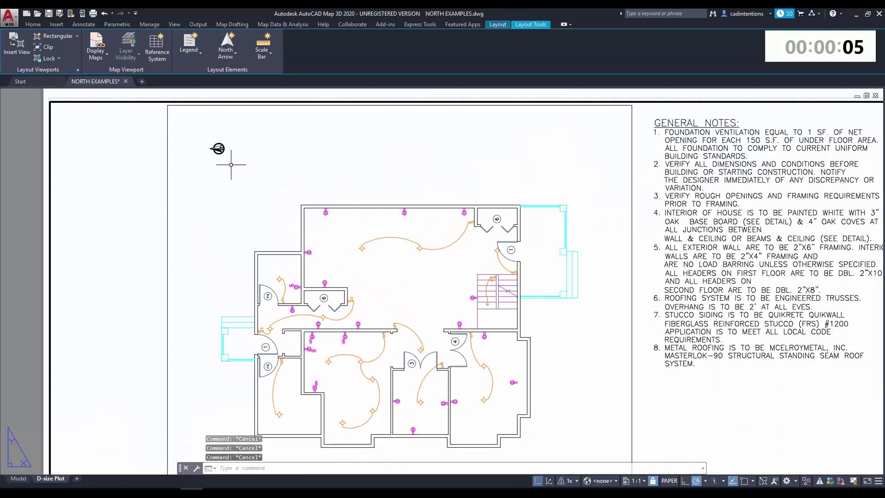
{"action": "left_click", "coordinate": [216, 148]}
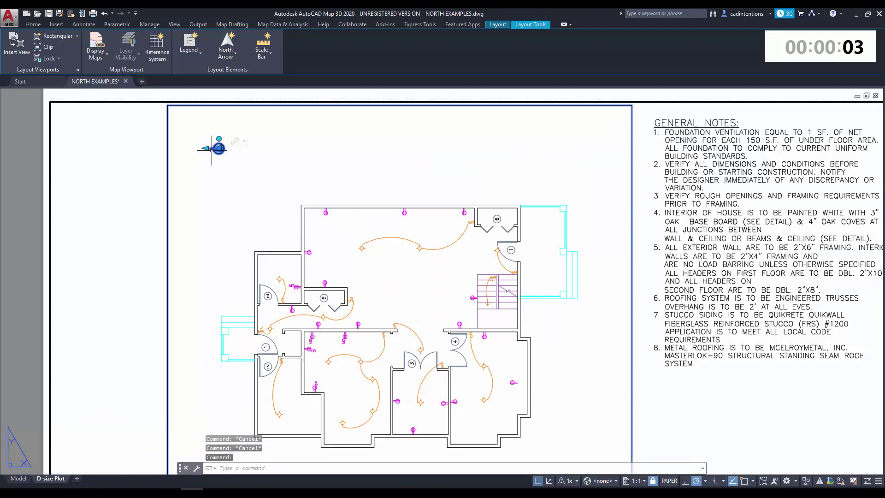
{"action": "left_click", "coordinate": [206, 148]}
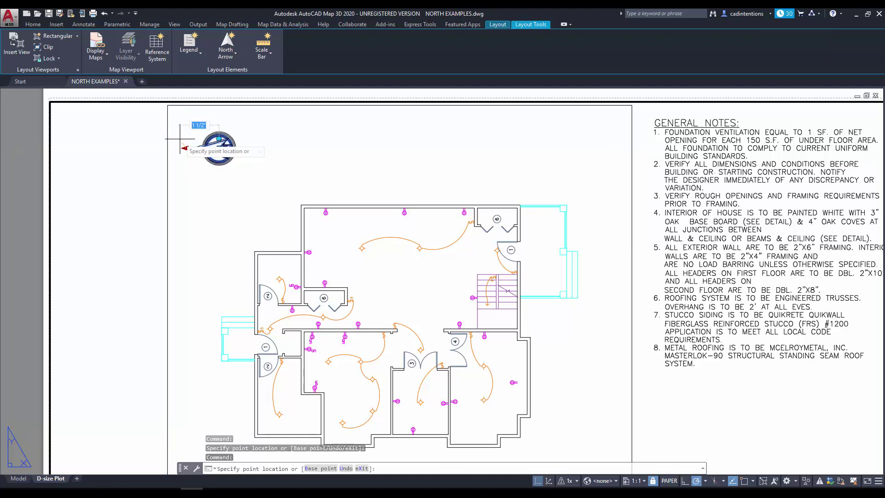
{"action": "type", "text": "1"}
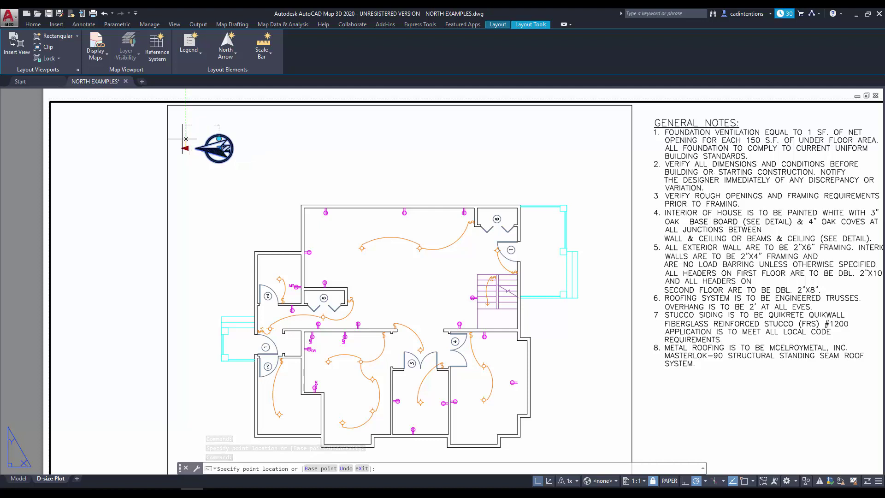
{"action": "key", "text": "Return"}
{"action": "key", "text": "Escape"}
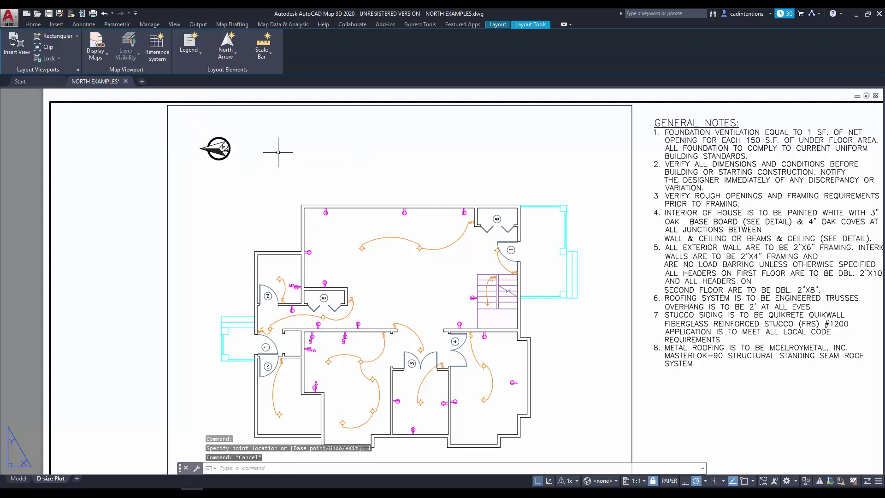
{"action": "scroll", "coordinate": [247, 167], "scroll_direction": "down", "scroll_amount": 2}
{"action": "key", "text": "Escape"}
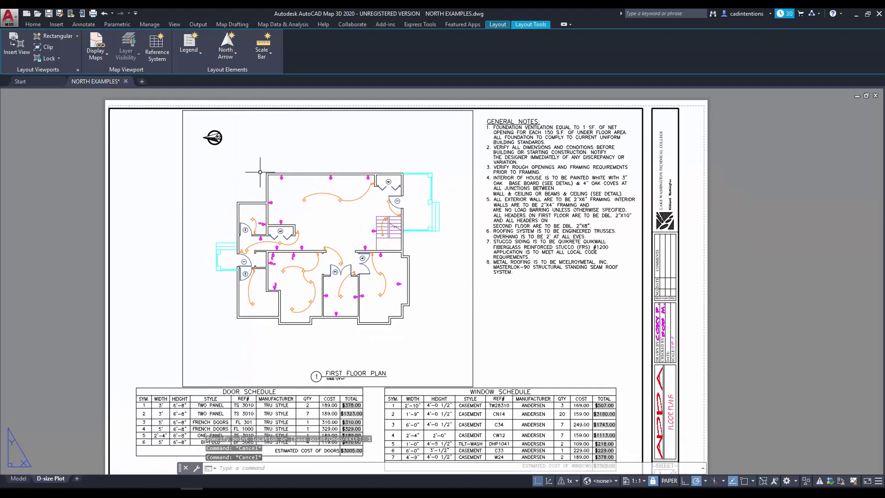
Return to paper space and crossing-select the floor-plan viewport border.
{"action": "double_click", "coordinate": [274, 142]}
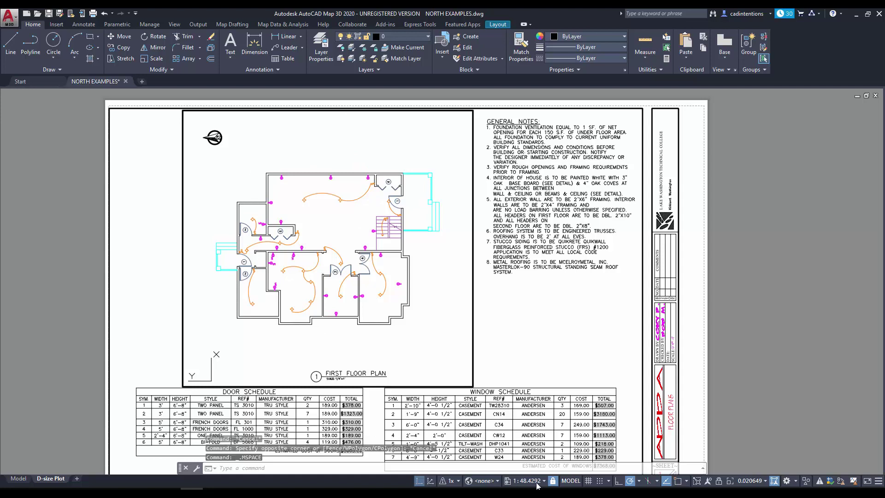
{"action": "double_click", "coordinate": [493, 336]}
{"action": "left_click", "coordinate": [494, 339]}
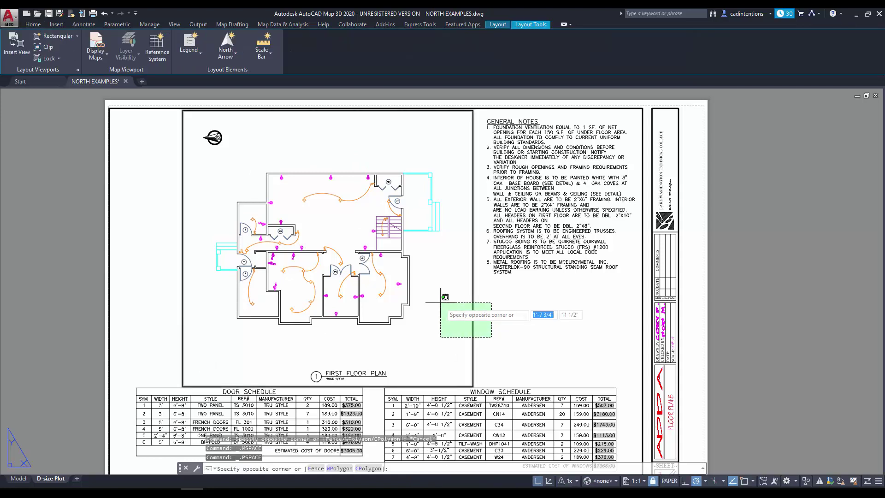
{"action": "left_click", "coordinate": [442, 297]}
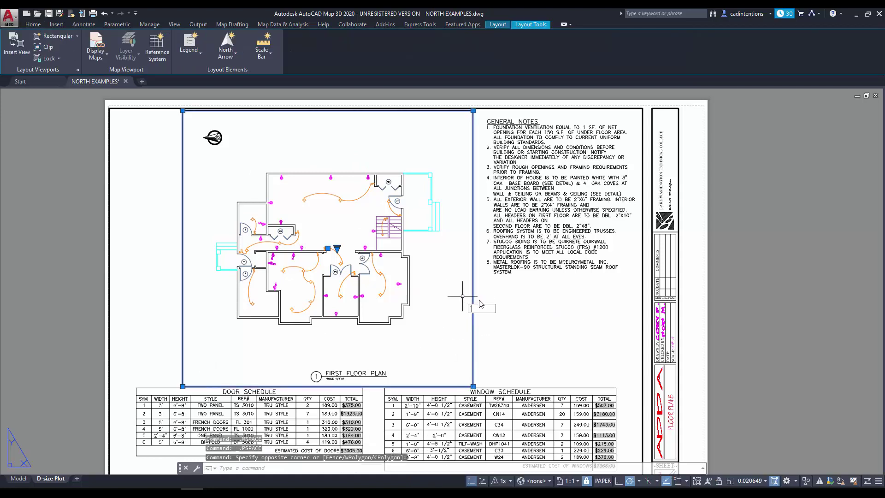
{"action": "key", "text": "Escape"}
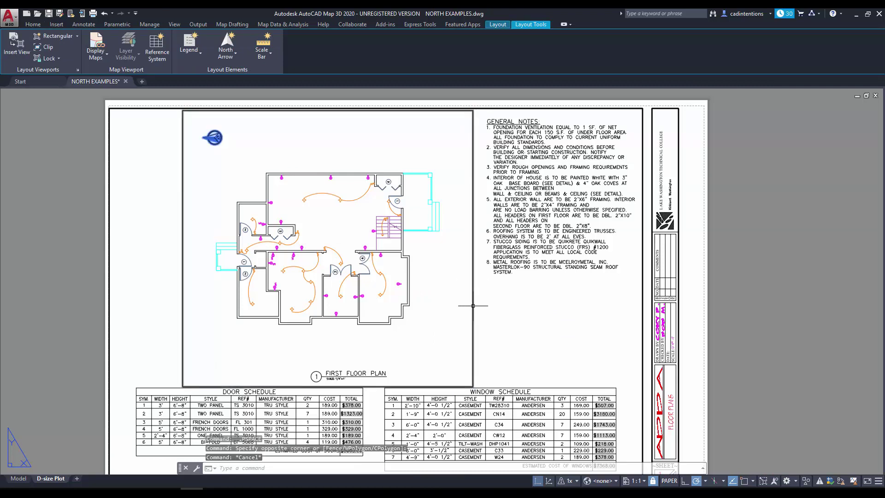
{"action": "right_click", "coordinate": [449, 302]}
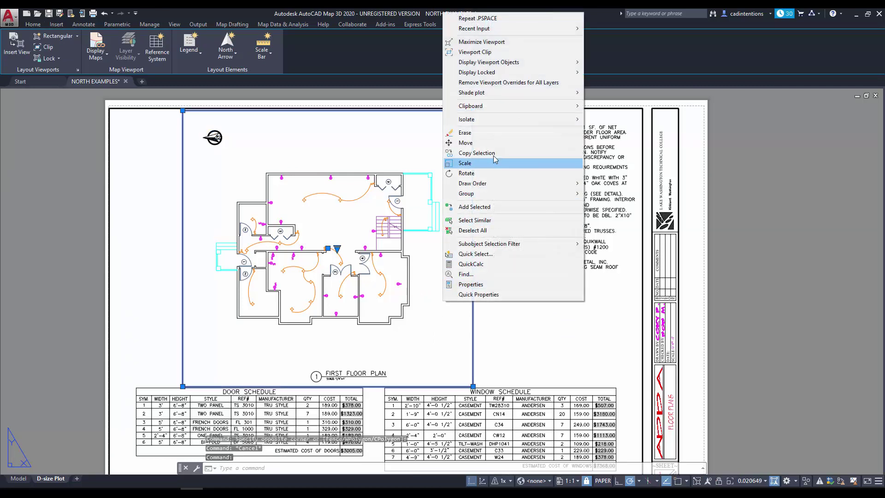
{"action": "mouse_move", "coordinate": [544, 73]}
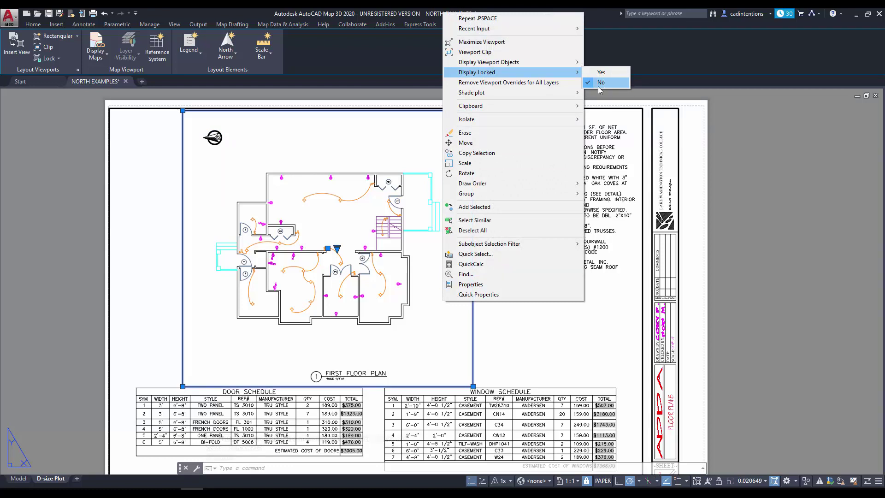
{"action": "key", "text": "Escape"}
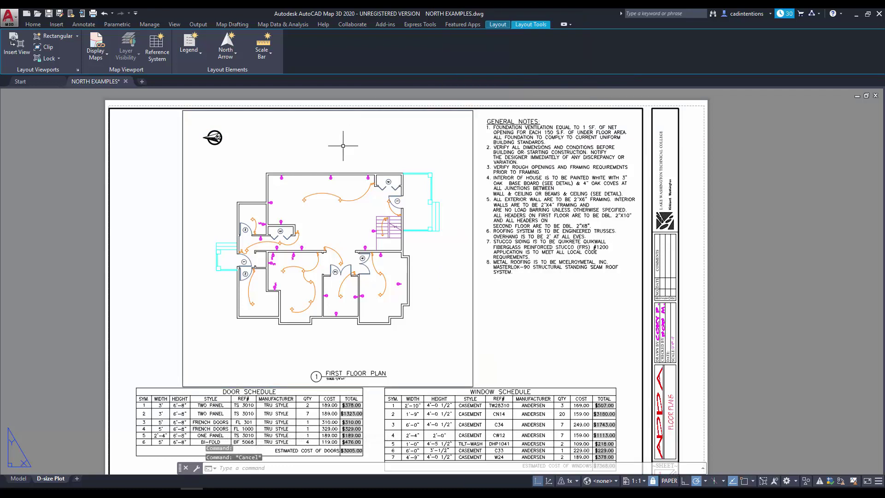
Enter the viewport's model space and run DISPLAYVIEWCUBEIN2D from the VIEWCU autocomplete list.
{"action": "double_click", "coordinate": [343, 147]}
{"action": "mouse_move", "coordinate": [344, 147]}
{"action": "middle_mouse_down"}
{"action": "mouse_move", "coordinate": [328, 145]}
{"action": "mouse_move", "coordinate": [336, 145]}
{"action": "middle_mouse_up"}
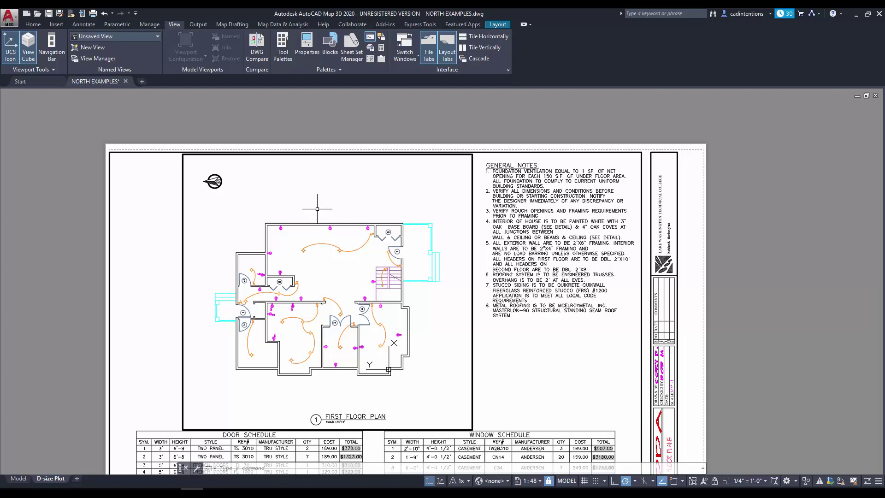
{"action": "type", "text": "IEW"}
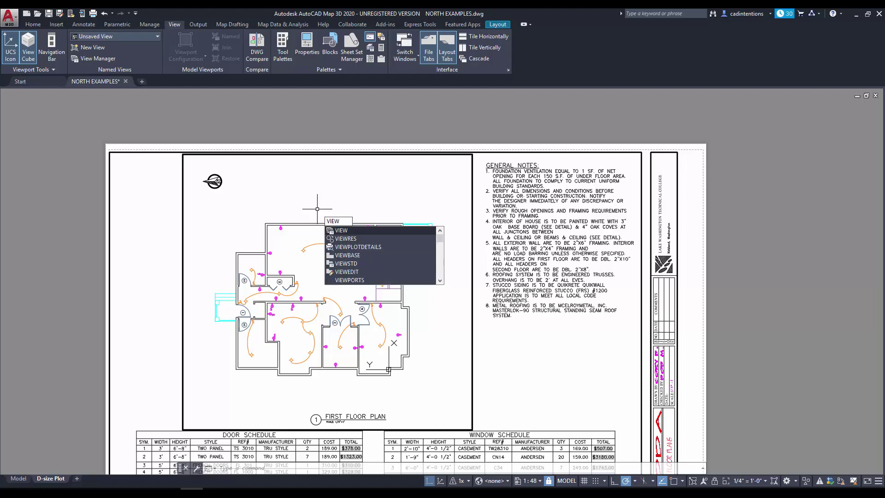
{"action": "type", "text": "cu"}
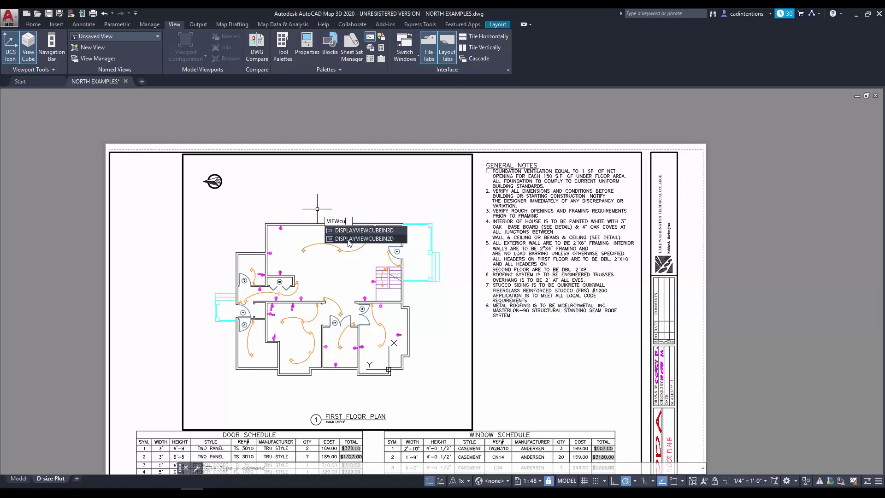
{"action": "left_click", "coordinate": [364, 239]}
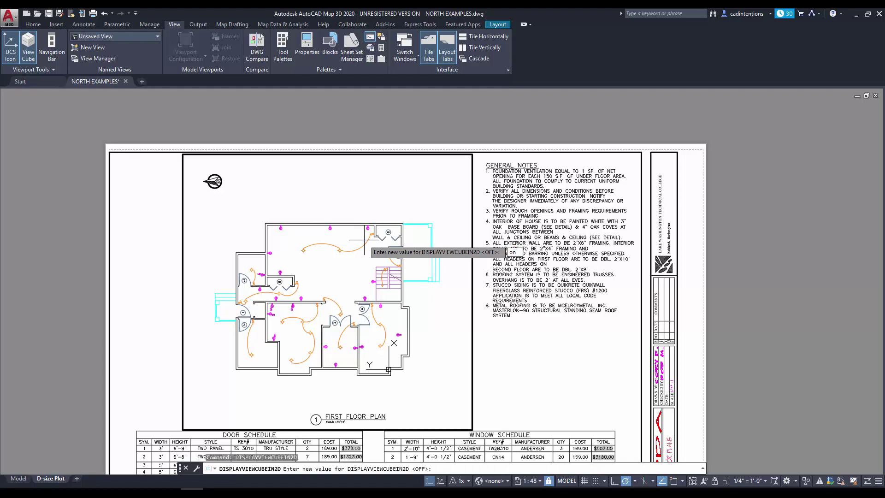
Set DISPLAYVIEWCUBEIN2D to ON and rotate the plan north-up with the ViewCube arrow.
{"action": "key", "text": "Return"}
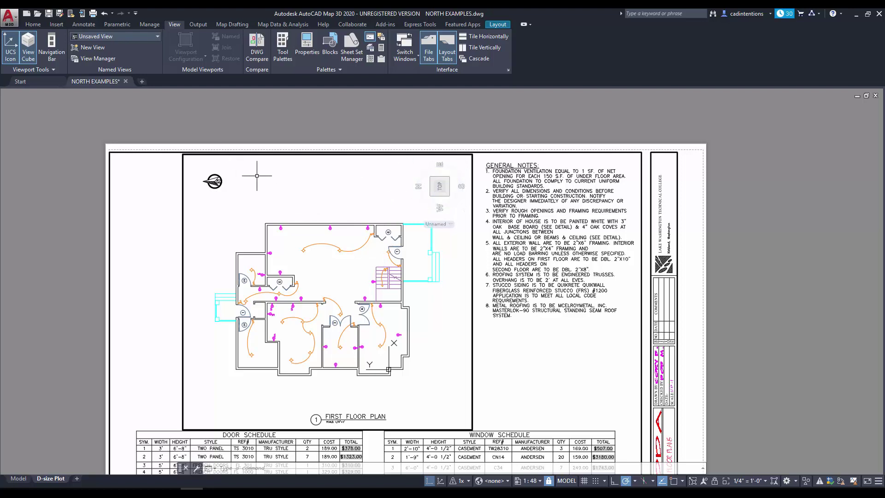
{"action": "left_click", "coordinate": [467, 167]}
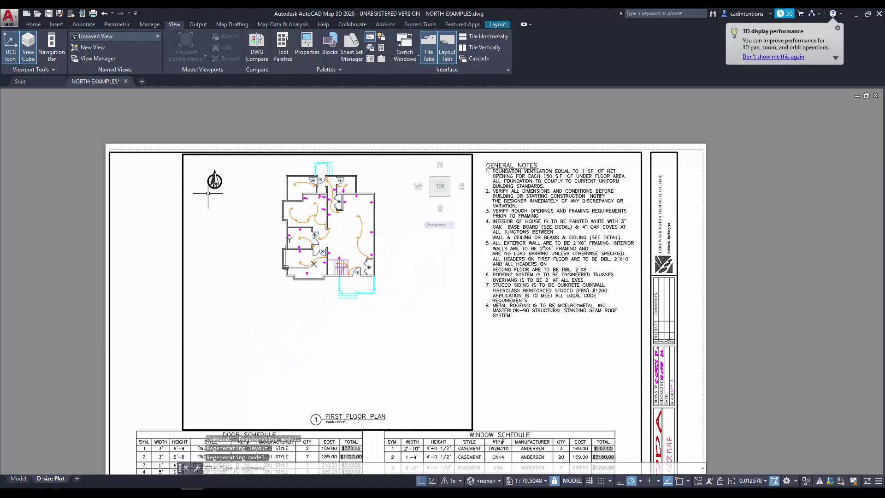
{"action": "scroll", "coordinate": [325, 248], "scroll_direction": "up", "scroll_amount": 3}
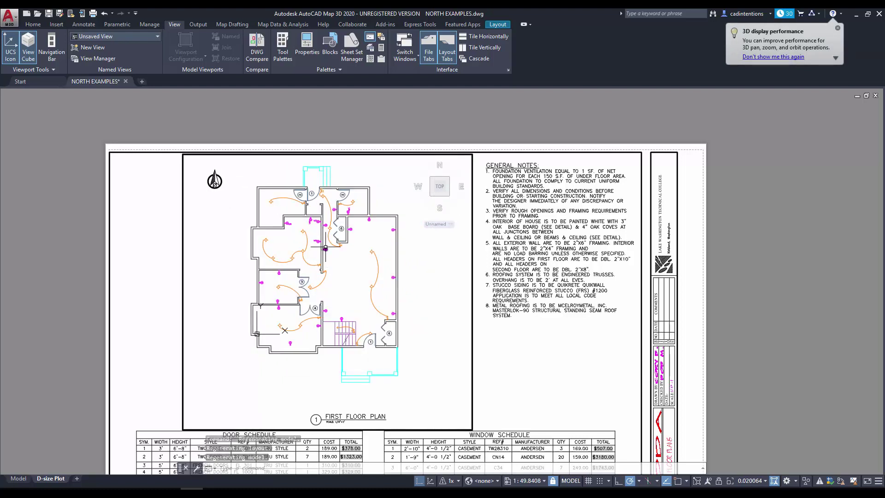
Select the floor-plan viewport and set its scale to 1/4" = 1'-0".
{"action": "double_click", "coordinate": [508, 355]}
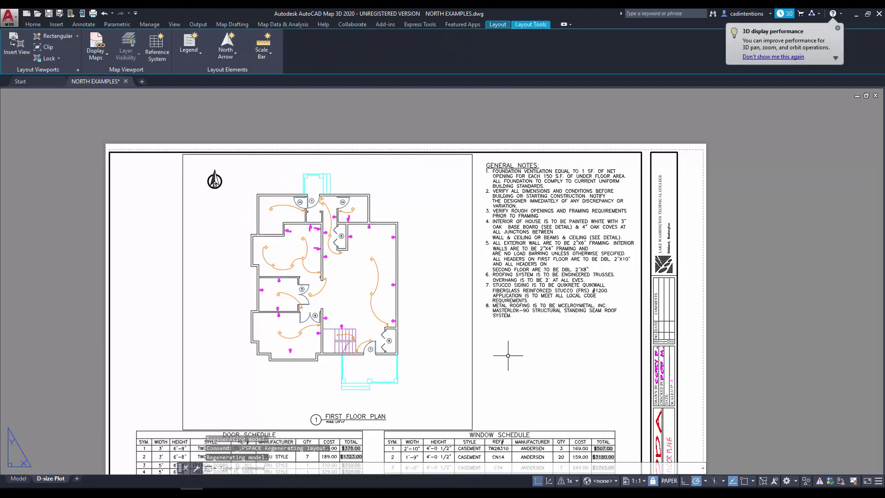
{"action": "left_click", "coordinate": [508, 355]}
{"action": "left_click", "coordinate": [434, 329]}
{"action": "left_click", "coordinate": [752, 481]}
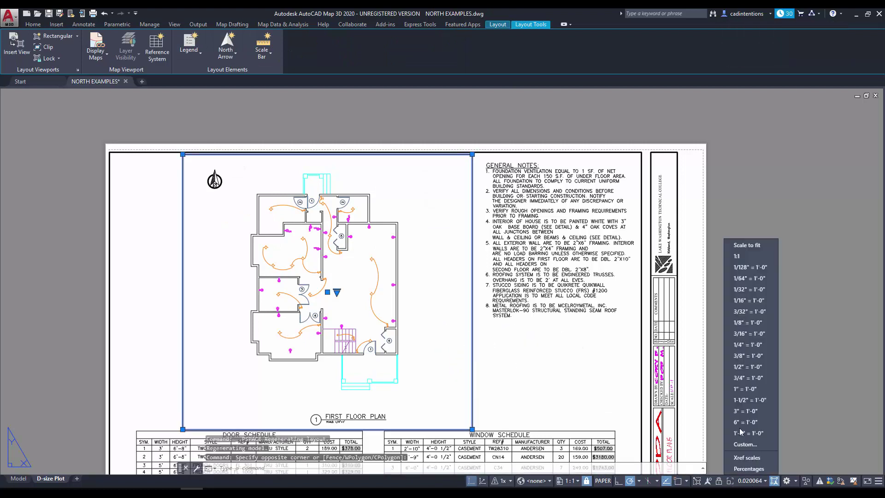
{"action": "left_click", "coordinate": [741, 345]}
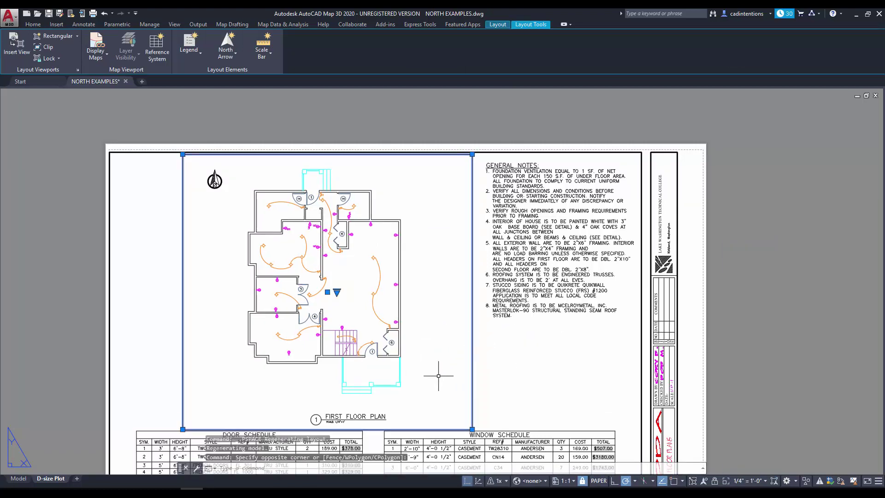
Zoom in to check the plan title's scale note, then view the whole sheet.
{"action": "middle_click_drag", "start_coordinate": [342, 411], "coordinate": [333, 370]}
{"action": "scroll", "coordinate": [333, 371], "scroll_direction": "up", "scroll_amount": 4}
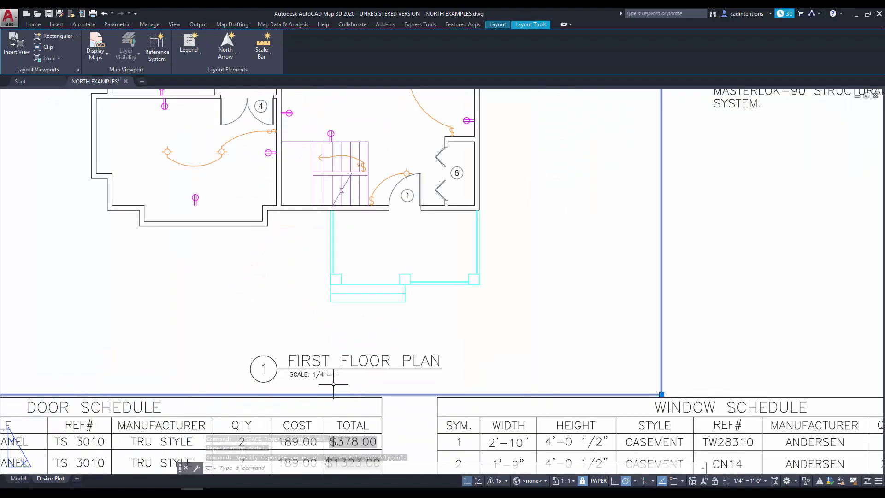
{"action": "scroll", "coordinate": [326, 370], "scroll_direction": "down", "scroll_amount": 3}
{"action": "middle_click_drag", "start_coordinate": [364, 209], "coordinate": [328, 277]}
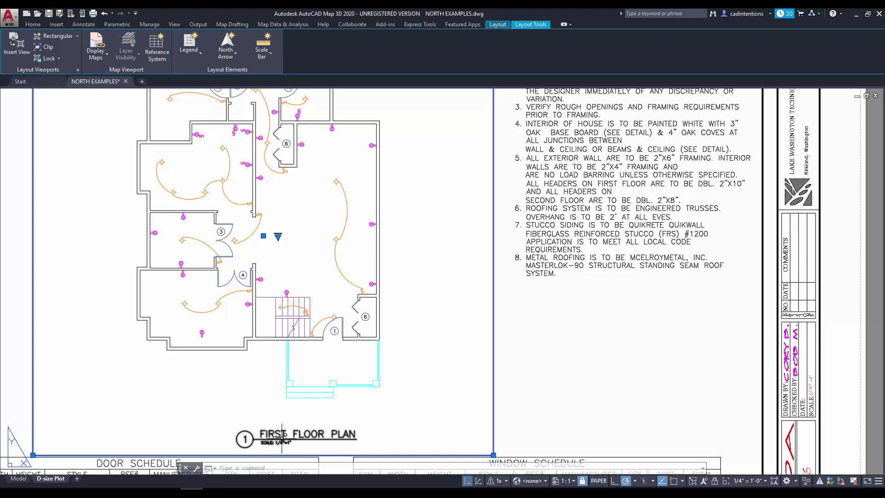
{"action": "scroll", "coordinate": [283, 392], "scroll_direction": "down", "scroll_amount": 2}
{"action": "middle_click_drag", "start_coordinate": [298, 325], "coordinate": [308, 297]}
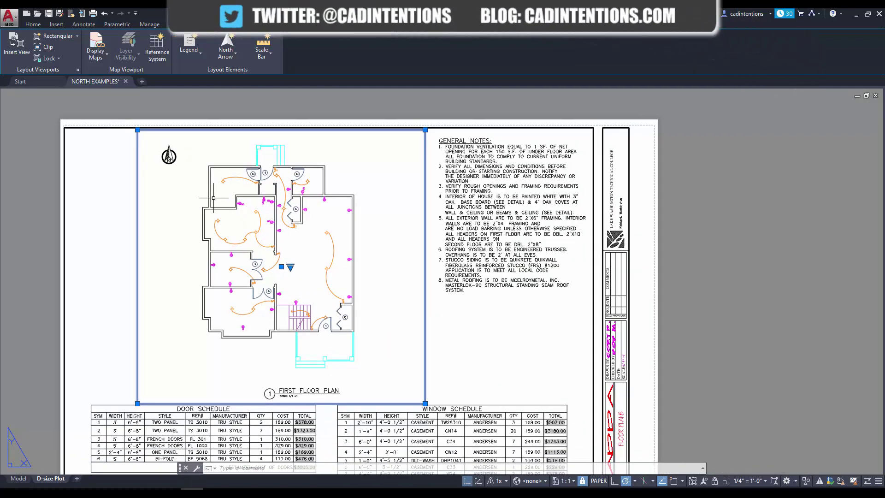
Rotate the plan view twice with the ViewCube arrow, ending north-up, and pan it down.
{"action": "double_click", "coordinate": [176, 160]}
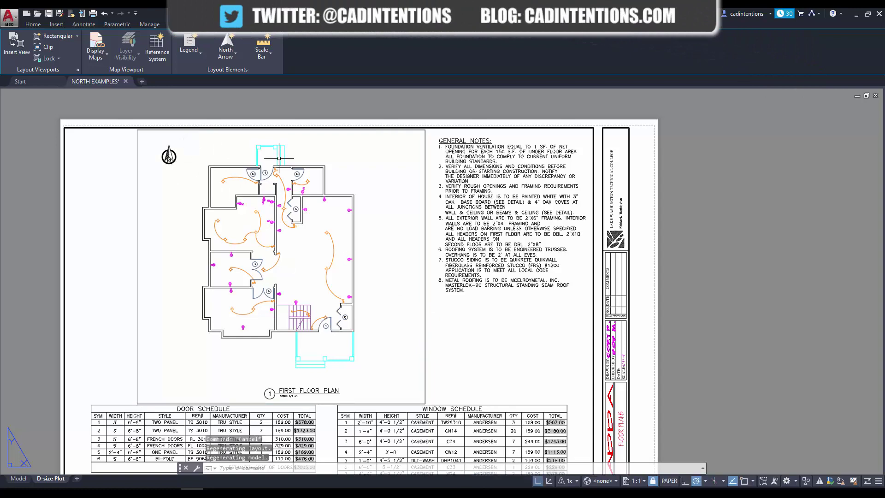
{"action": "left_click", "coordinate": [409, 138]}
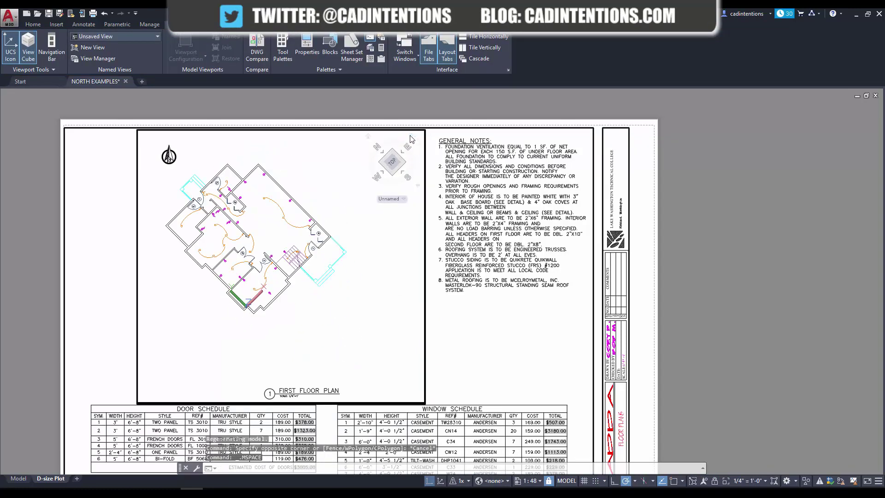
{"action": "left_click", "coordinate": [409, 138]}
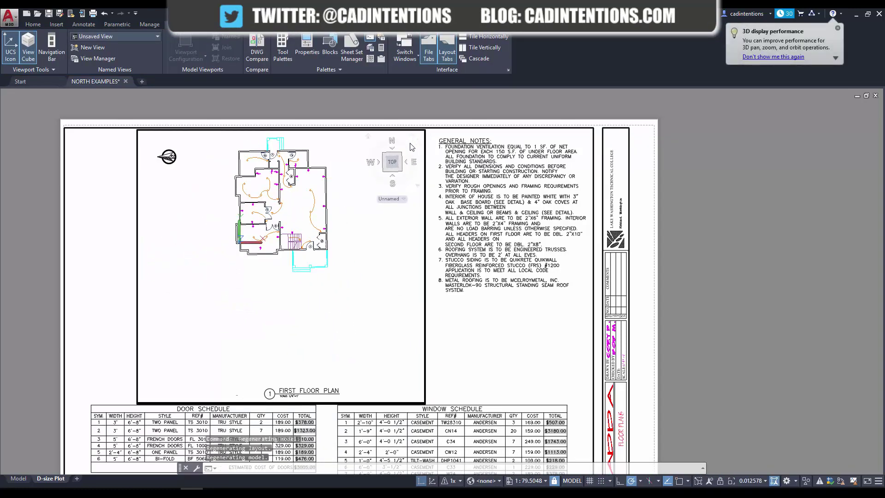
{"action": "middle_click_drag", "start_coordinate": [340, 215], "coordinate": [335, 255]}
Reselect the floor-plan viewport in paper space and reapply 1/4" = 1'-0" scale.
{"action": "double_click", "coordinate": [440, 327]}
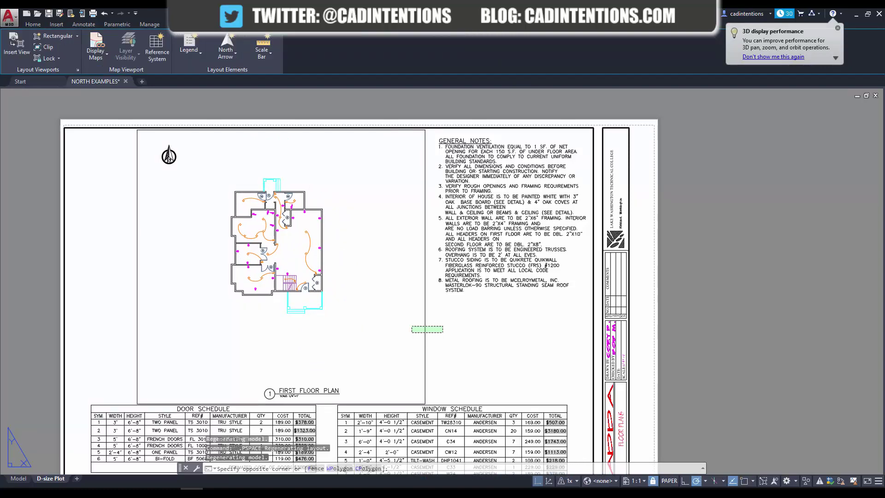
{"action": "left_click", "coordinate": [410, 330]}
{"action": "left_click", "coordinate": [759, 485]}
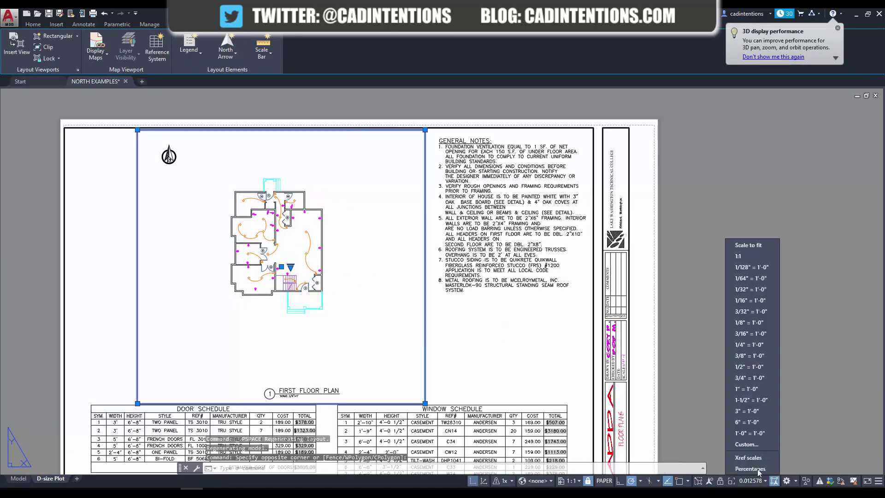
{"action": "left_click", "coordinate": [744, 350]}
{"action": "middle_click_drag", "start_coordinate": [368, 235], "coordinate": [389, 256]}
{"action": "double_click", "coordinate": [375, 221]}
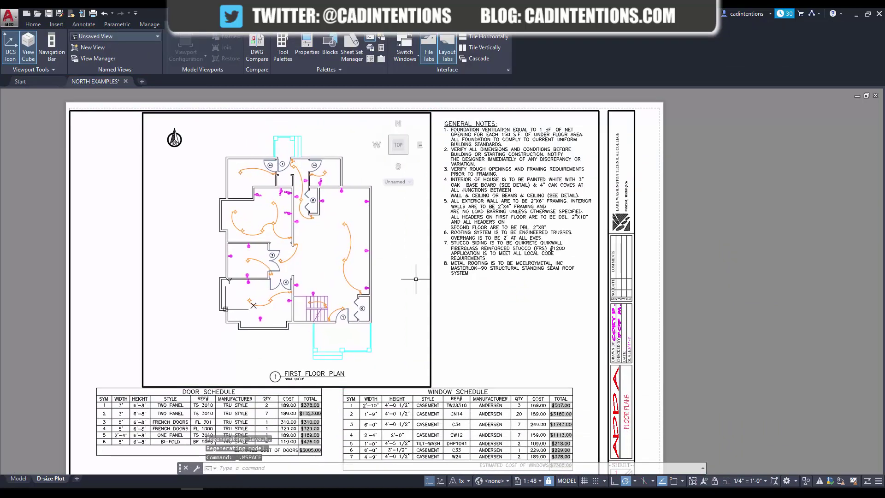
{"action": "double_click", "coordinate": [480, 318]}
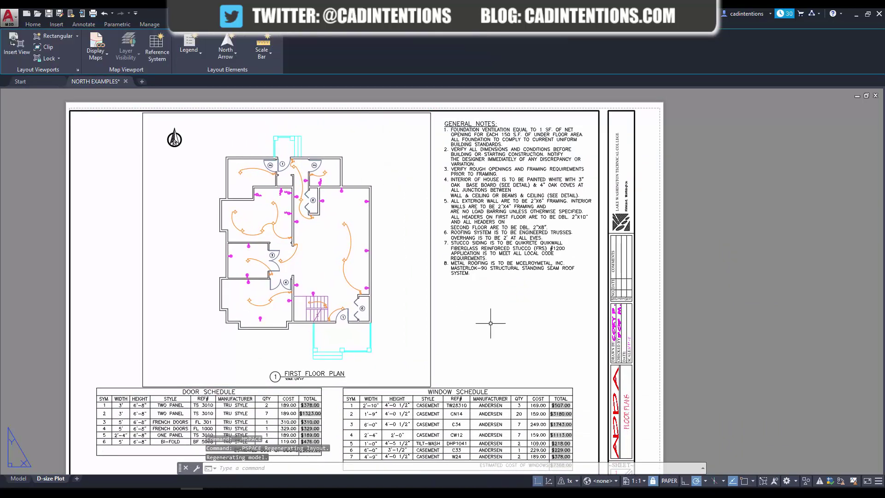